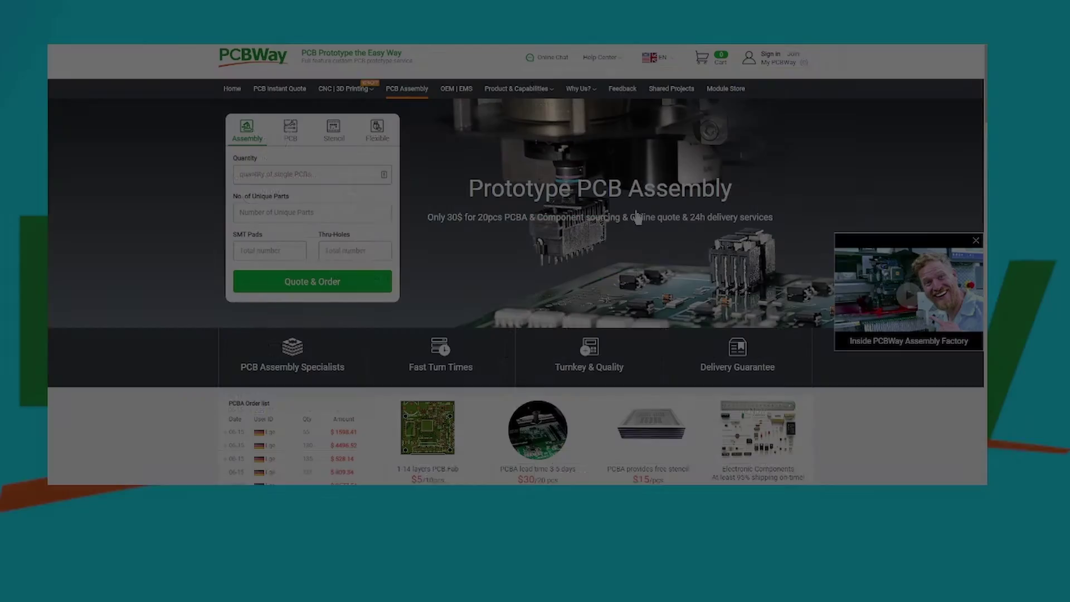
Scroll through the PCBWay PCB Assembly, CNC and Store pages to view their listings
scroll(637, 216, down, 3)
scroll(637, 217, down, 1)
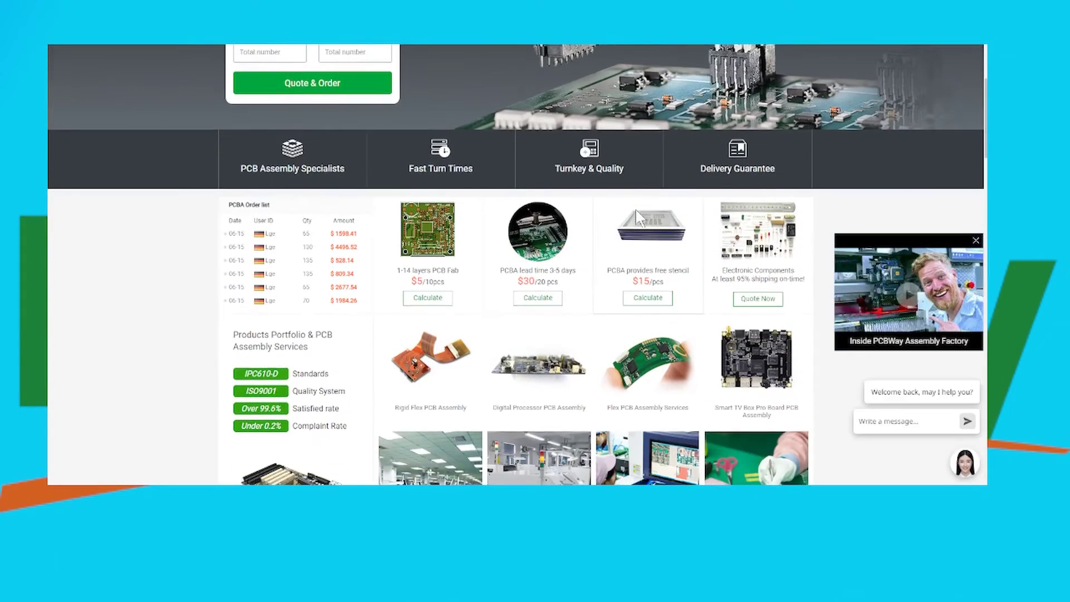
scroll(637, 217, down, 2)
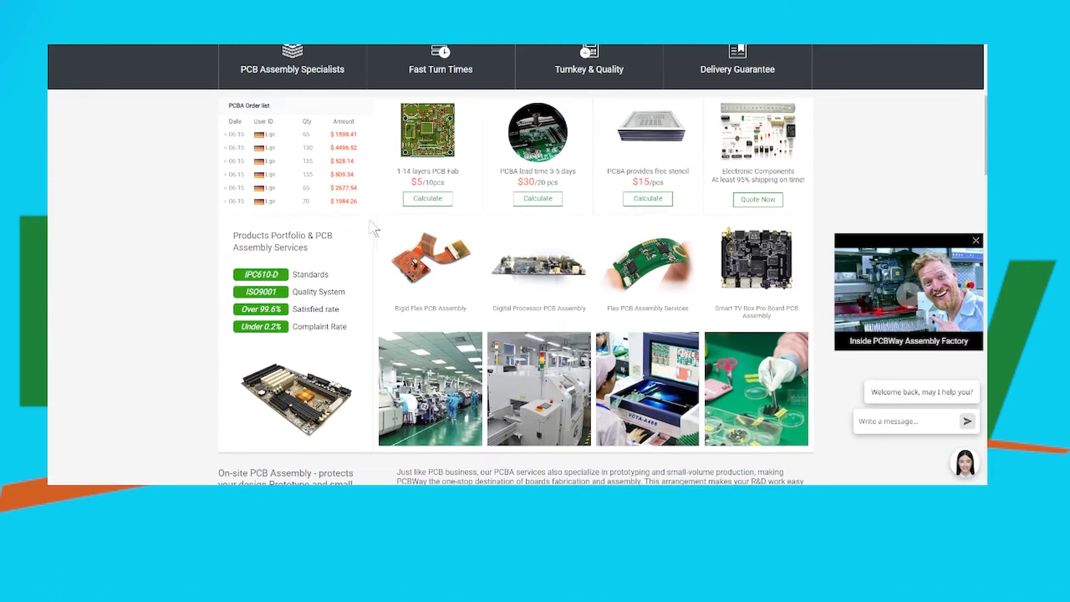
scroll(507, 198, down, 1)
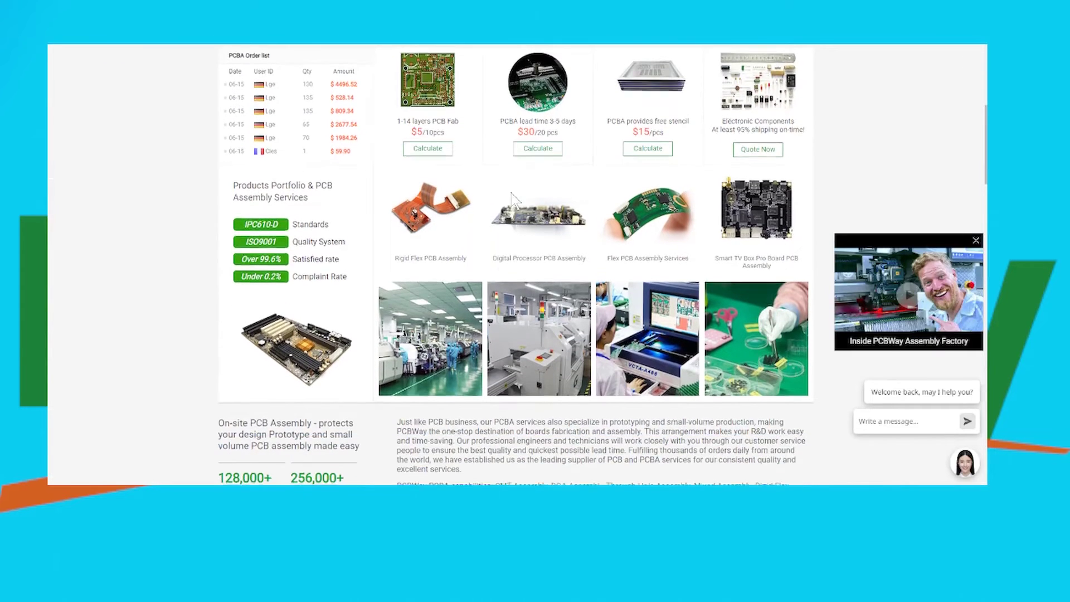
scroll(474, 213, down, 1)
scroll(441, 281, up, 6)
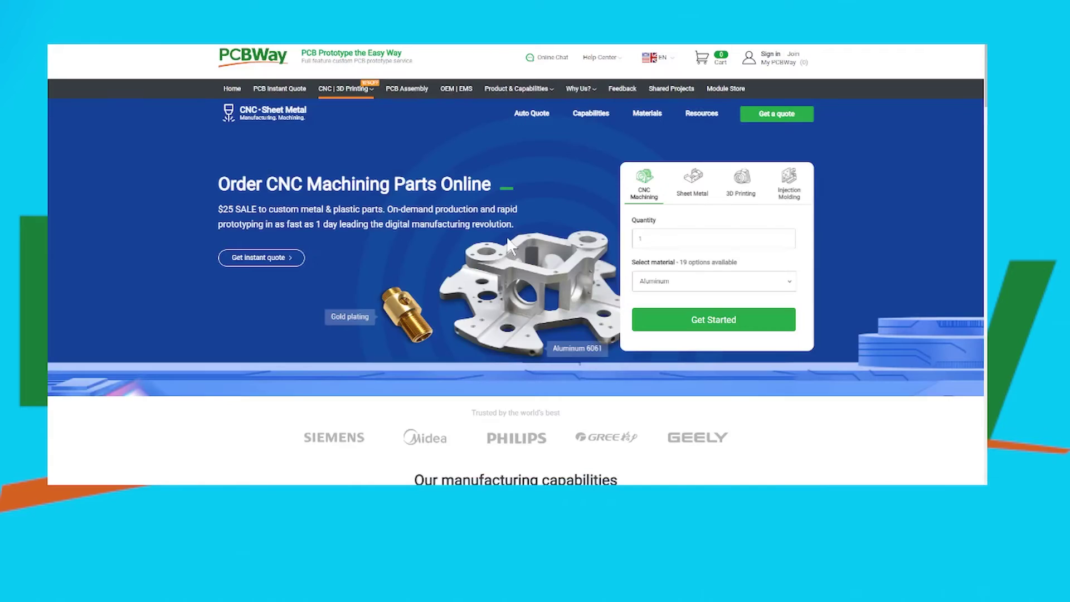
scroll(507, 239, down, 3)
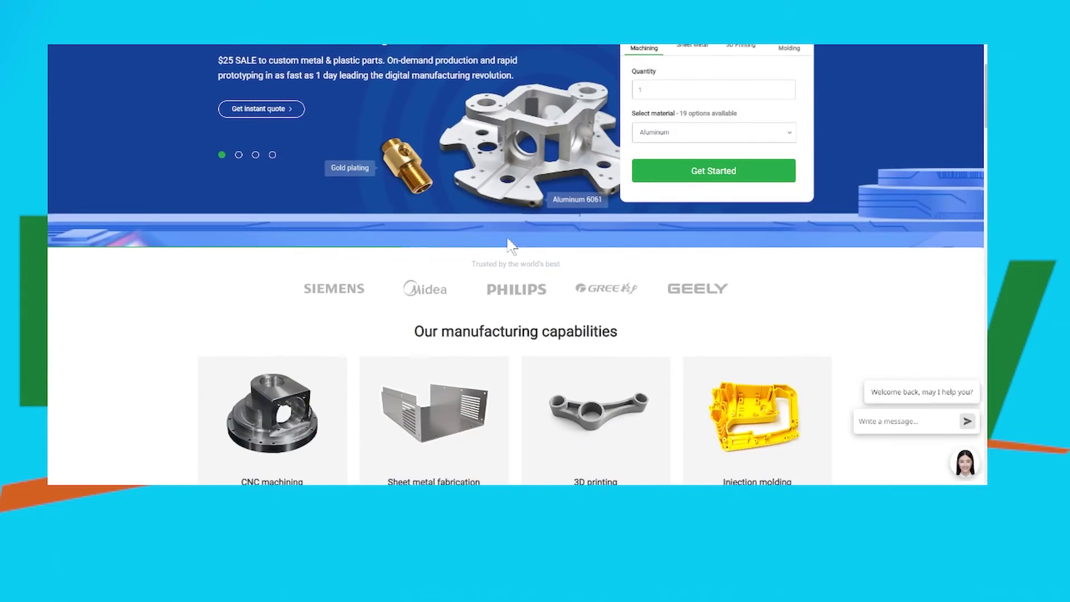
scroll(511, 245, down, 3)
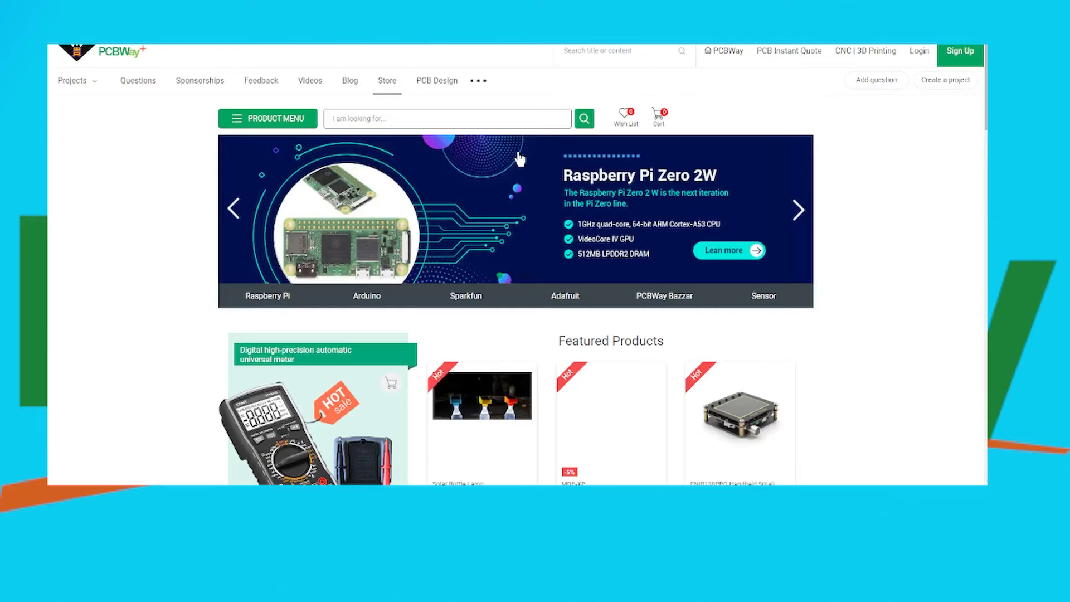
scroll(520, 159, down, 5)
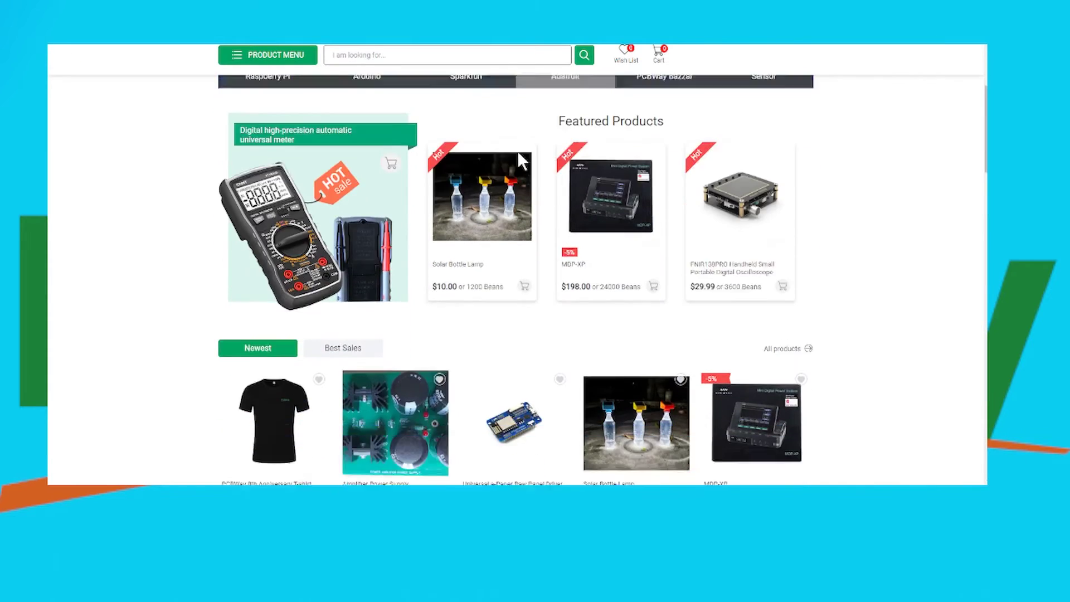
scroll(519, 159, down, 6)
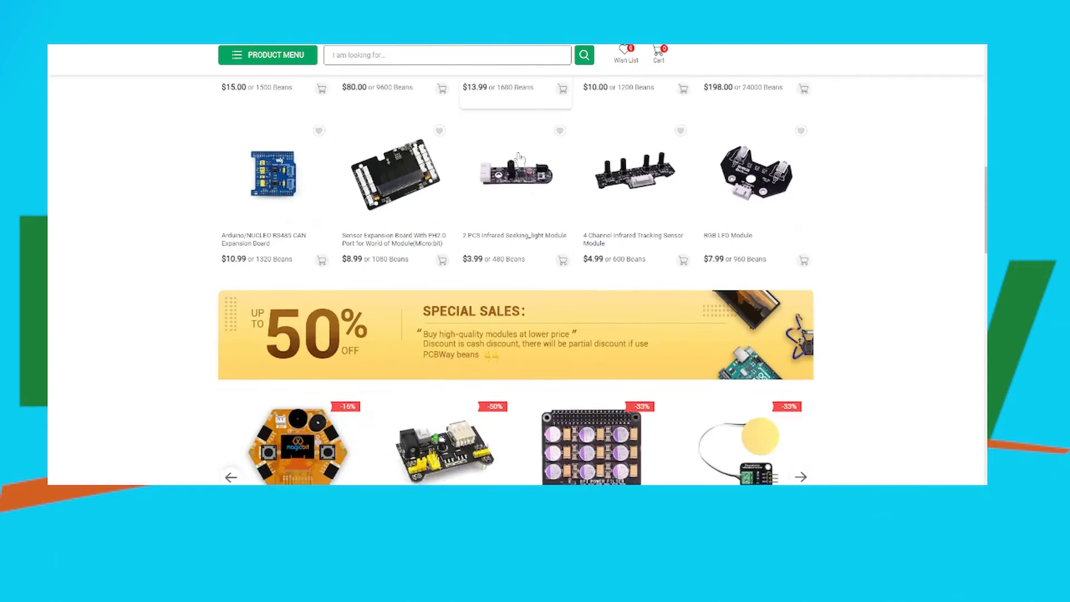
scroll(520, 158, down, 5)
scroll(523, 161, down, 10)
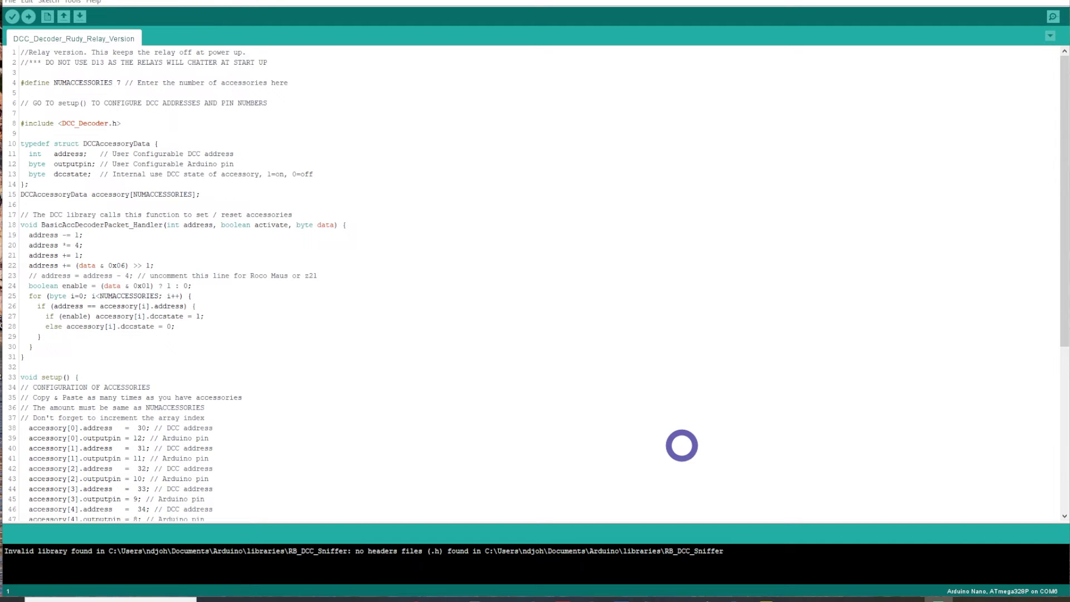
Highlight setup() lines 33–51, which map DCC addresses 30–36 to pins 12–6
scroll(681, 446, down, 2)
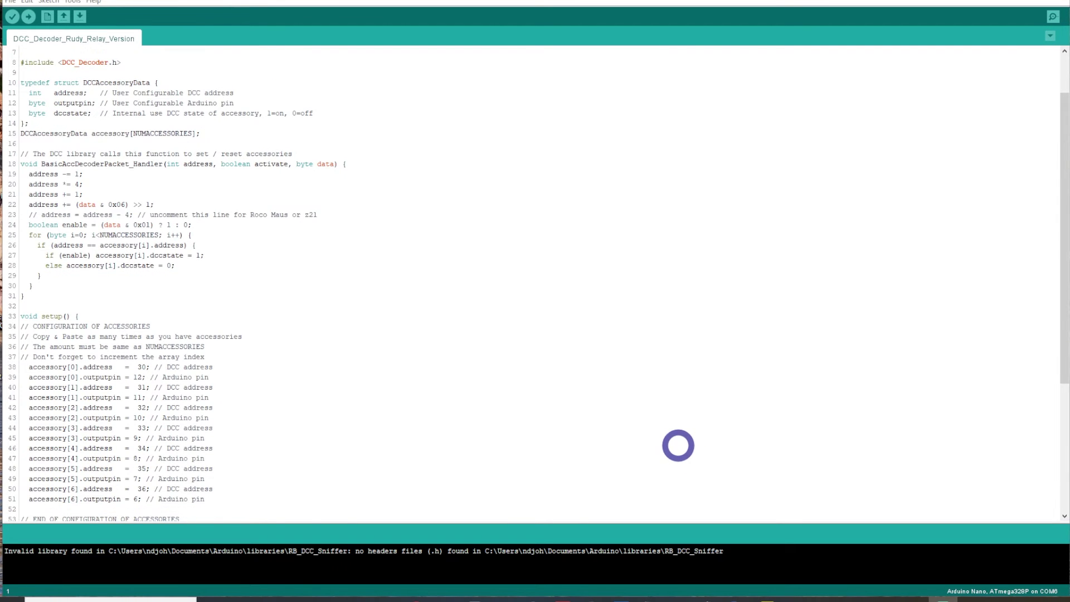
scroll(678, 443, up, 2)
scroll(637, 412, down, 5)
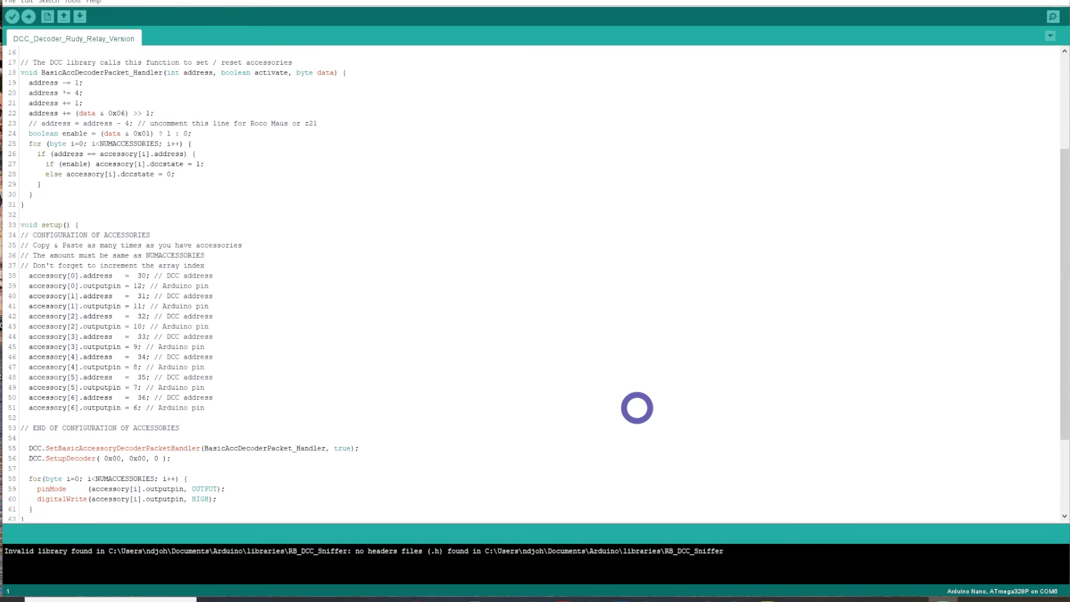
drag(25, 225, 243, 407)
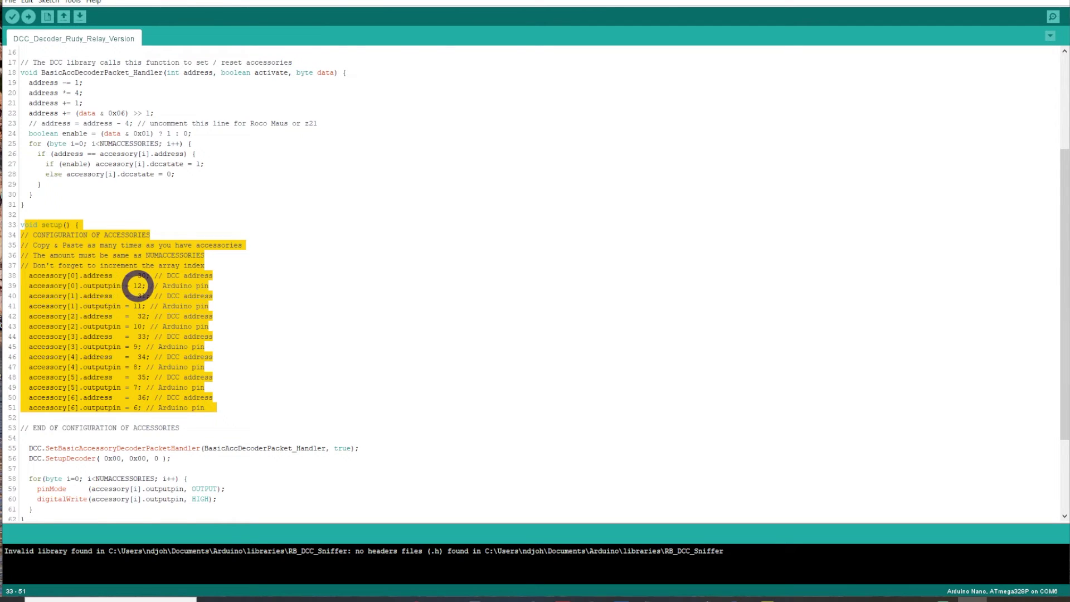
scroll(280, 266, up, 5)
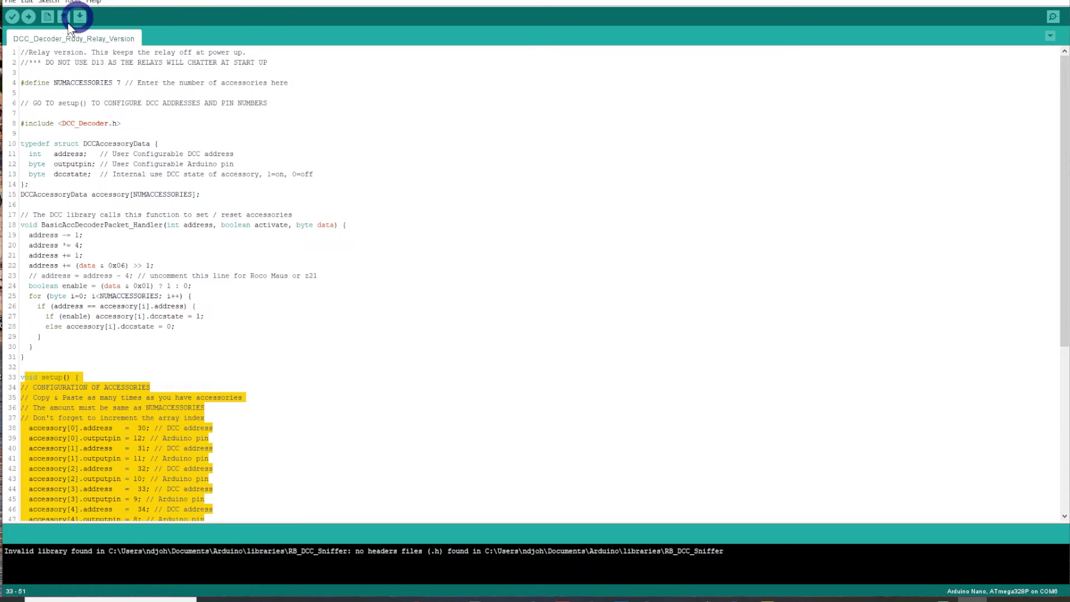
Scroll to the end of the sketch to show the loop() function
scroll(348, 301, down, 3)
scroll(348, 301, down, 6)
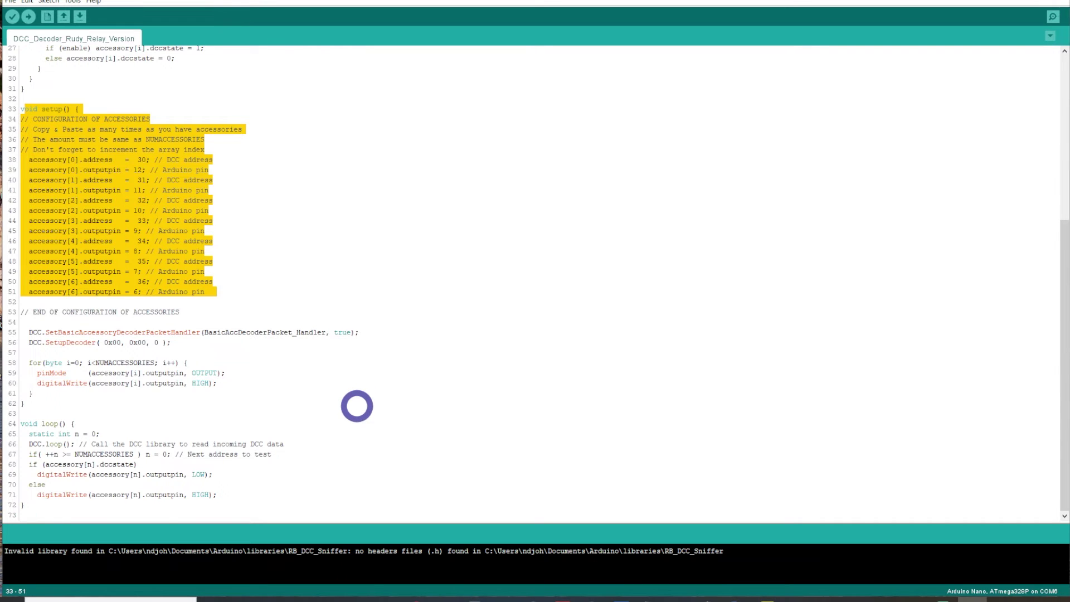
scroll(357, 406, up, 3)
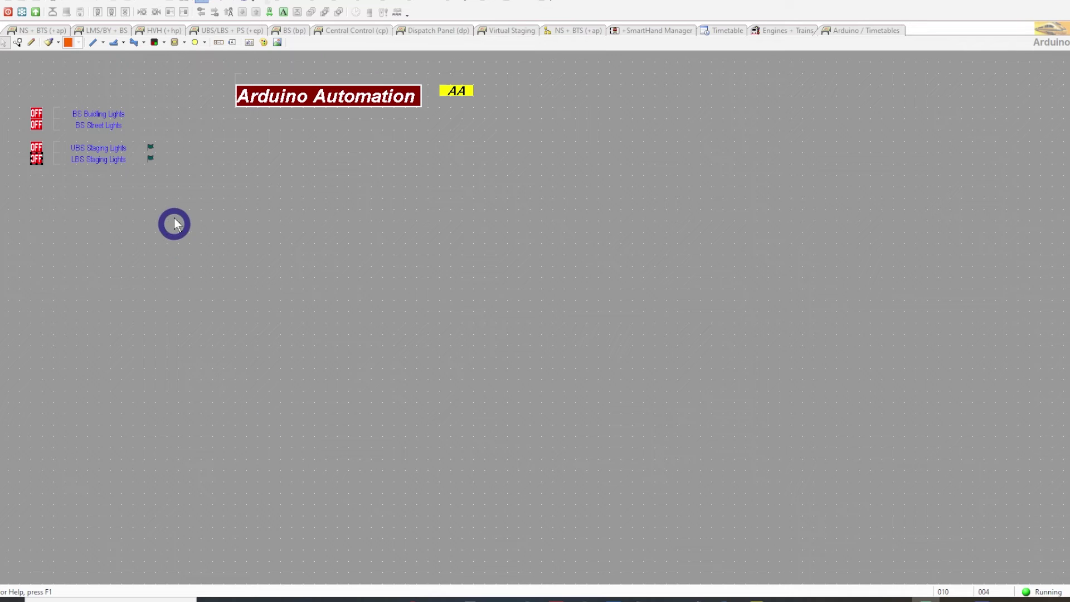
double_click(42, 155)
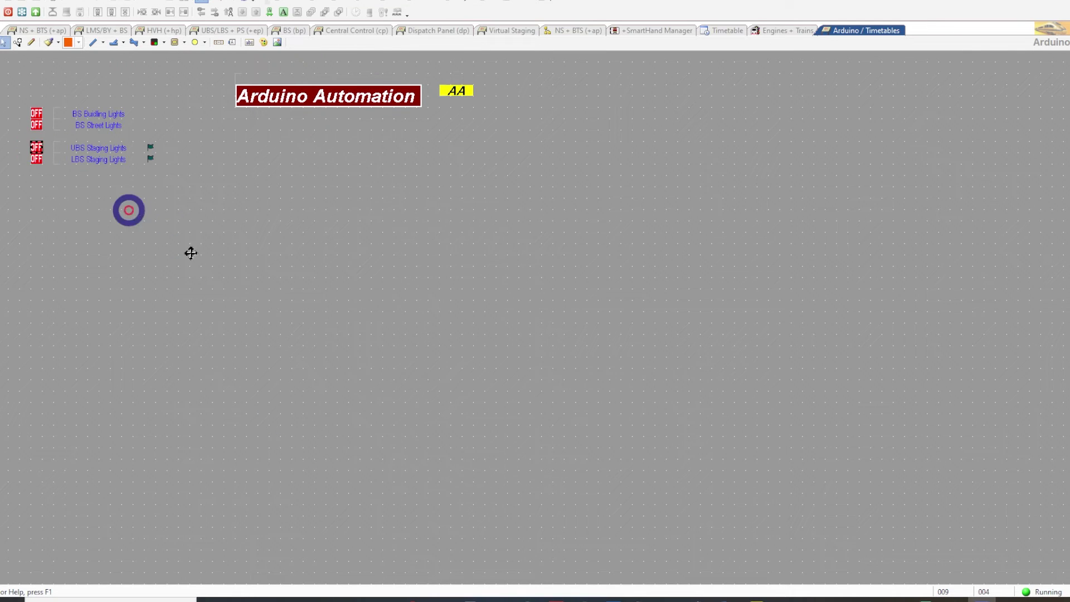
drag(206, 2, 430, 195)
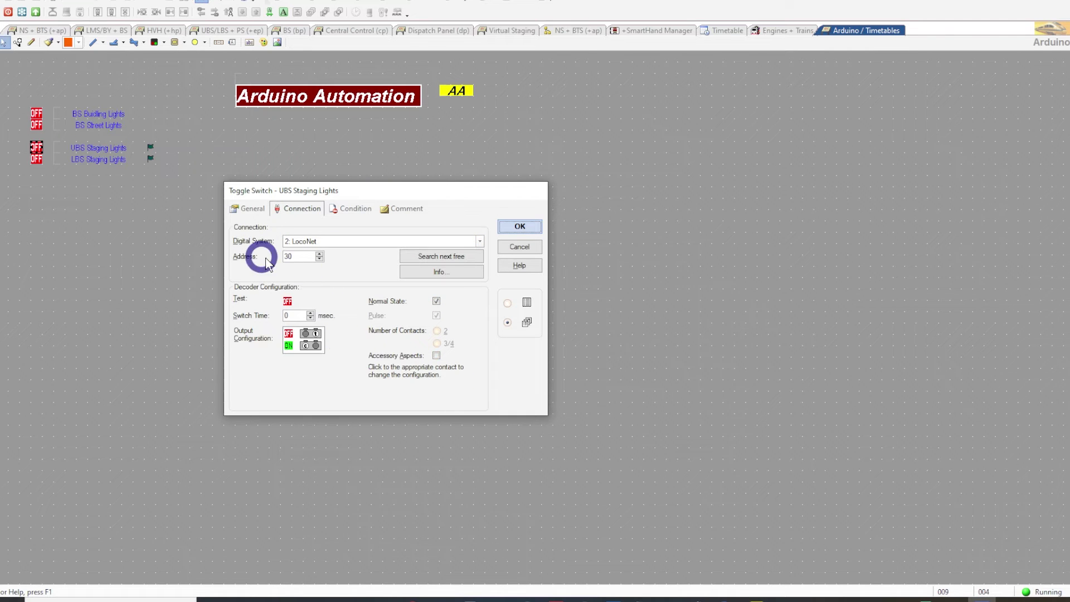
right_click(91, 153)
click(90, 190)
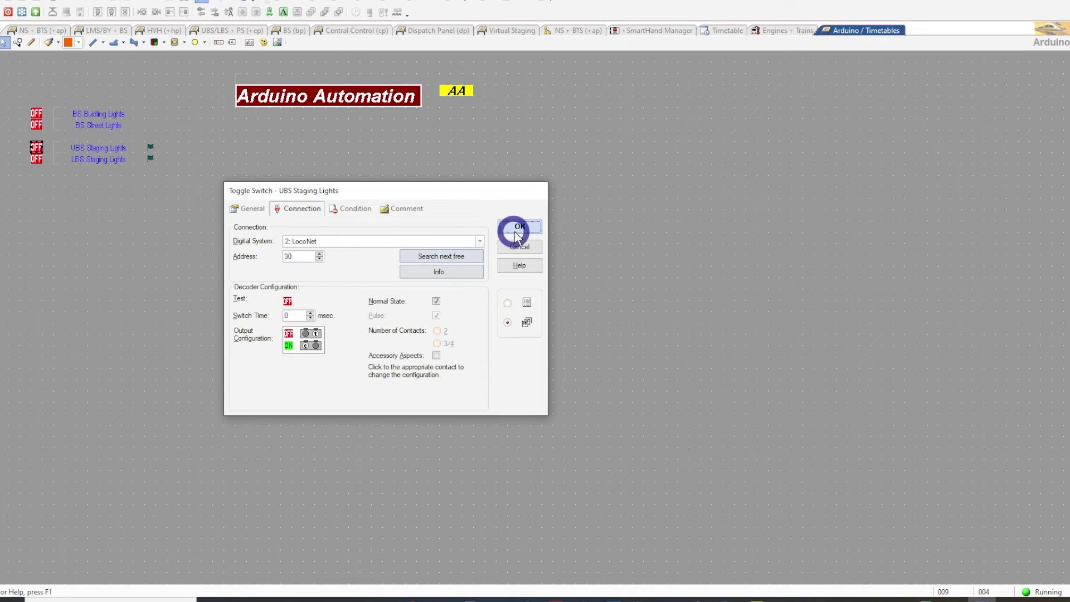
click(249, 208)
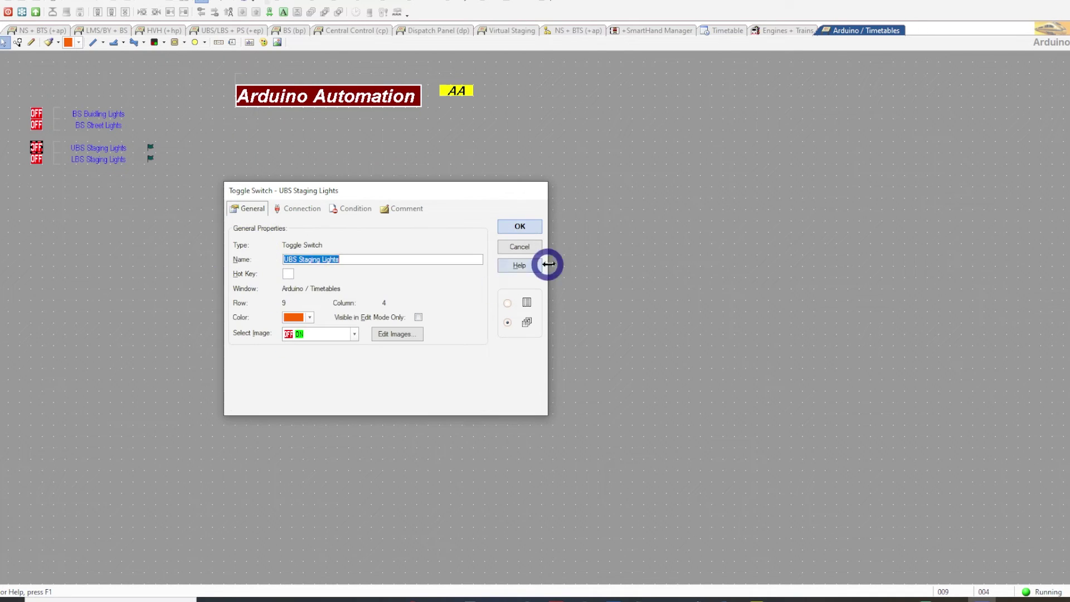
click(520, 226)
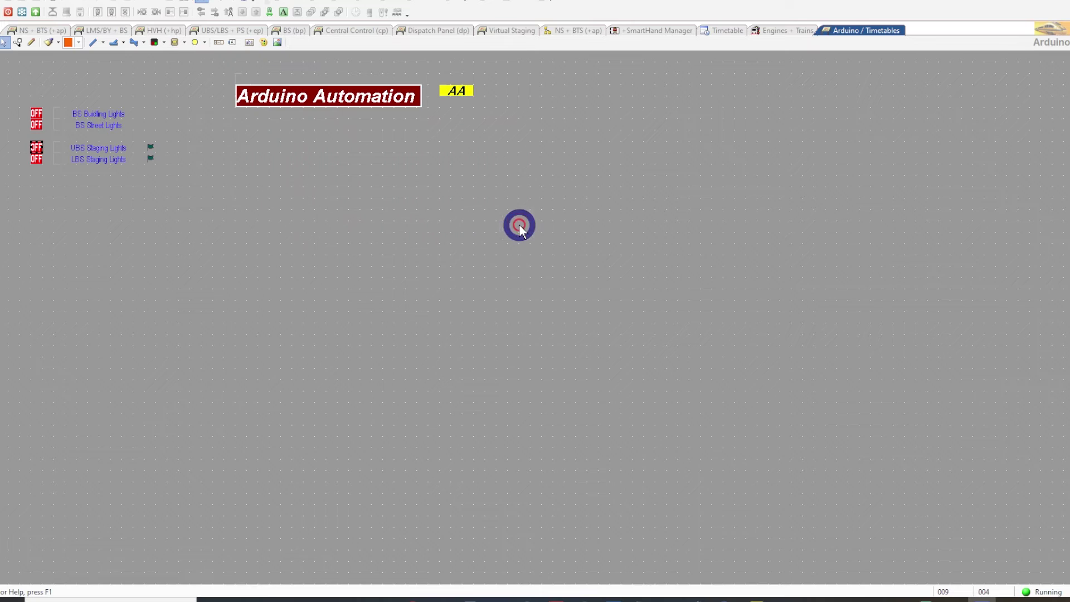
Inspect the UBS Staging Lights Activation flagman's trigger, the UBS in stop indicator
click(150, 146)
double_click(150, 146)
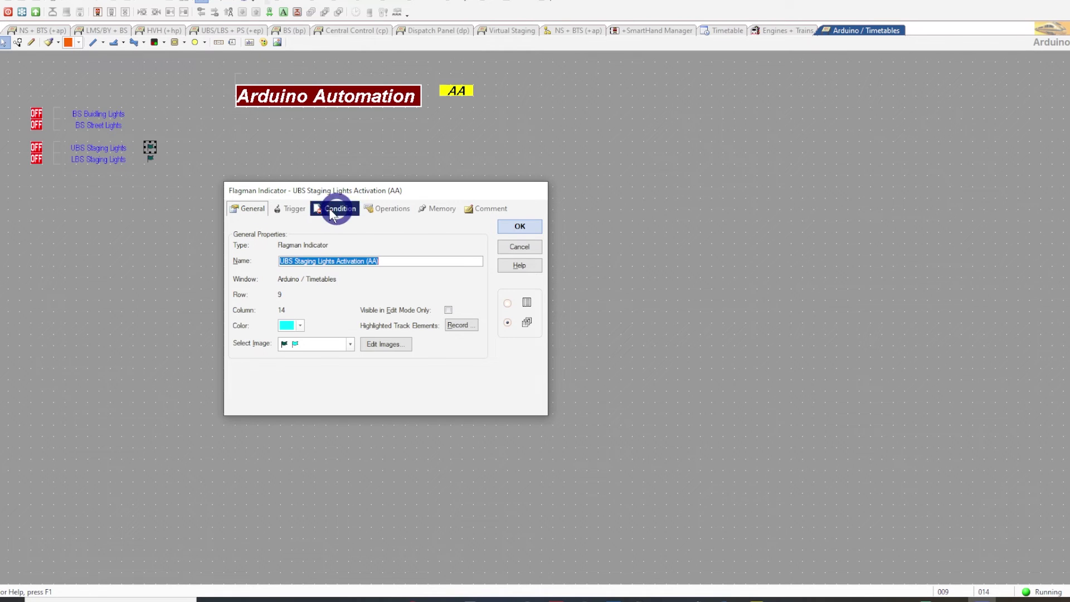
click(288, 210)
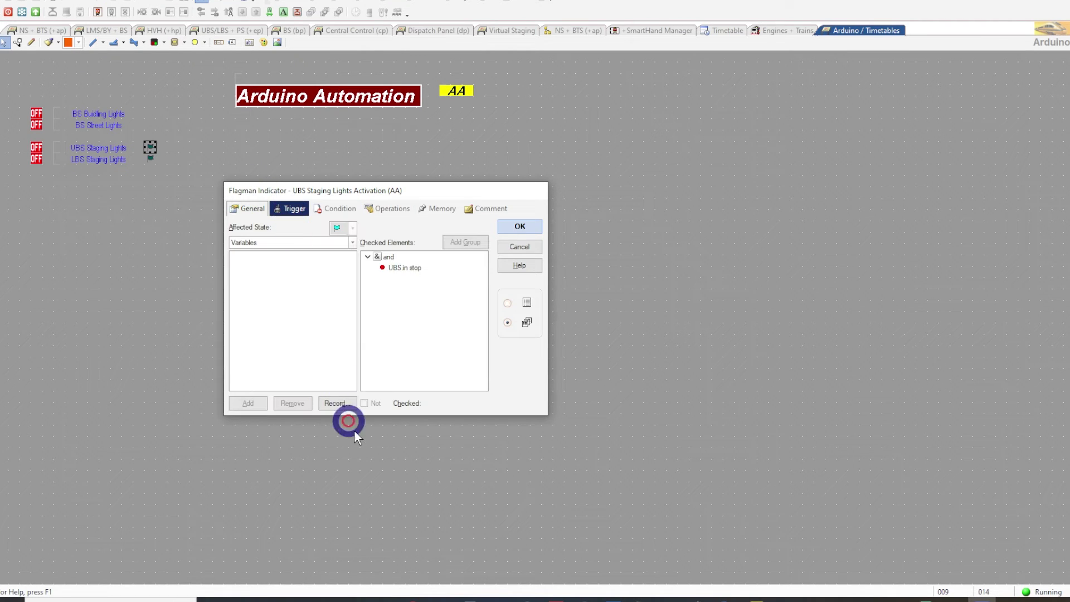
click(415, 268)
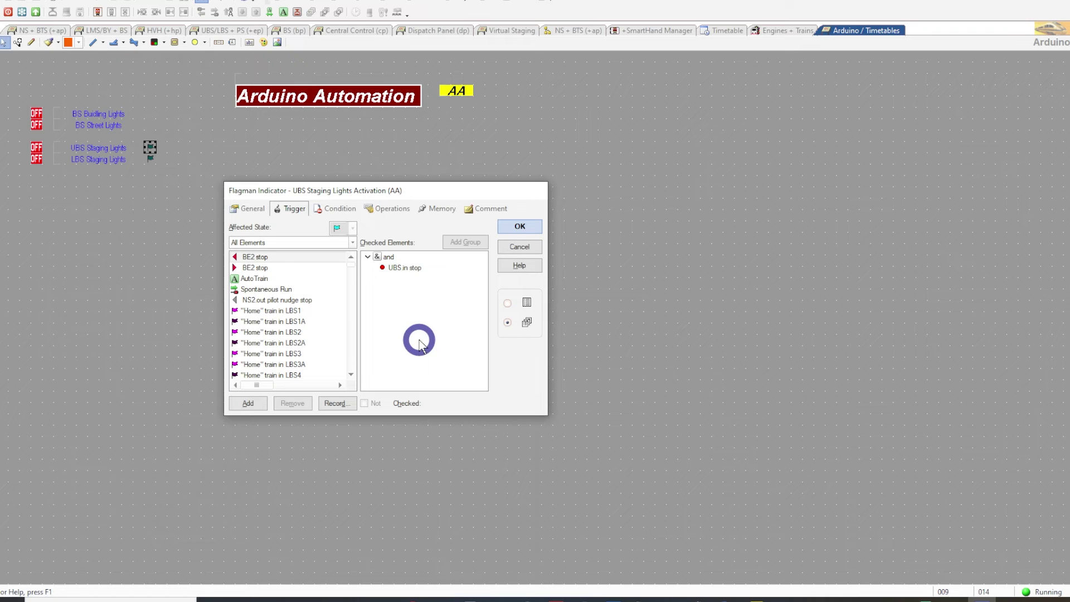
mouse_move(426, 345)
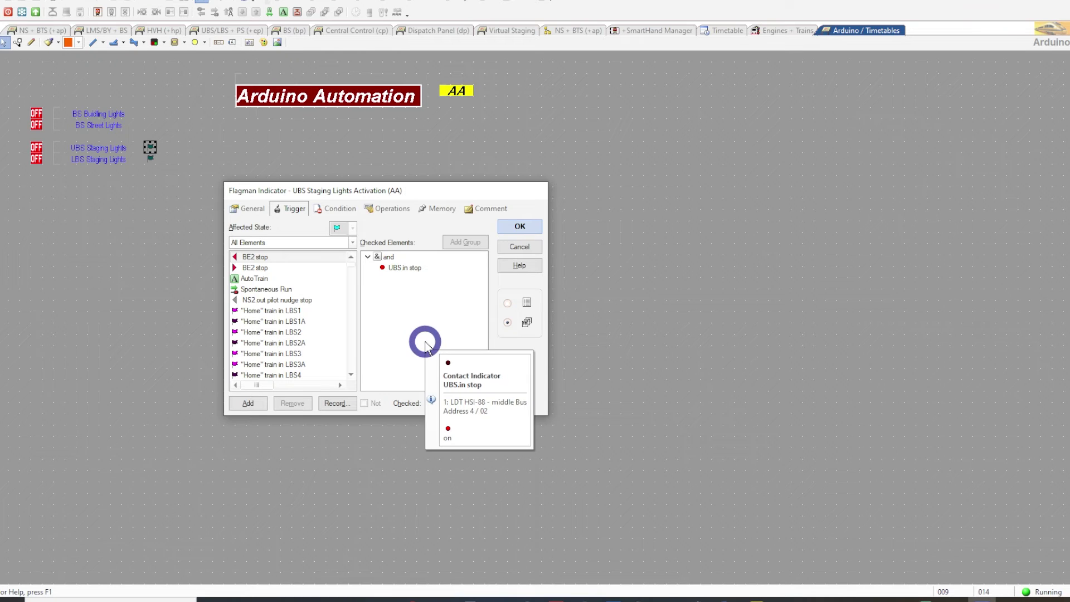
mouse_move(419, 316)
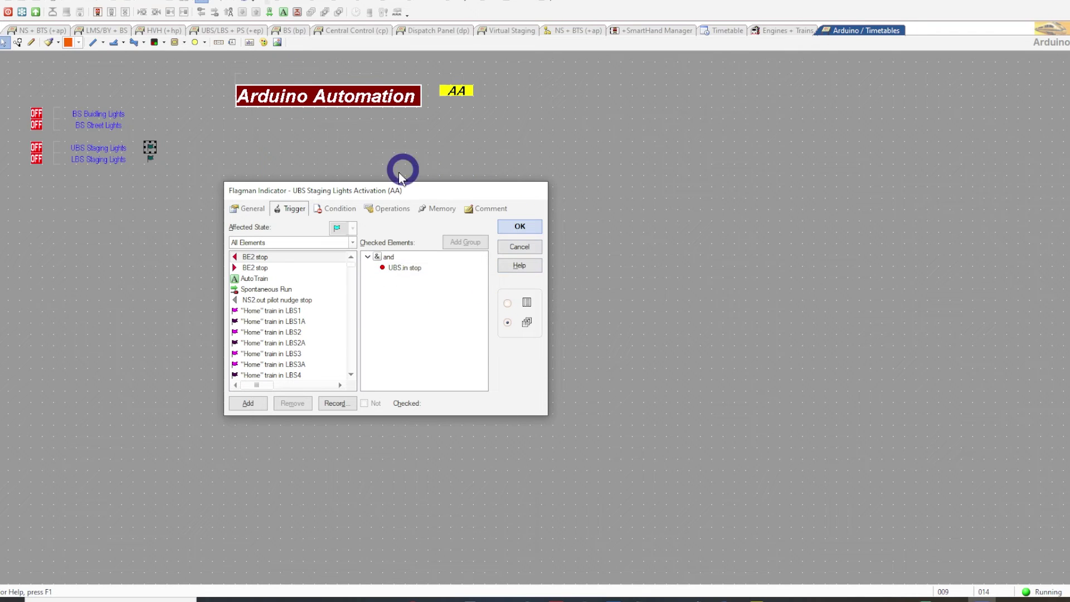
Review the flagman's operations (Staging Lights ON, Delay 00:00:30.000, OFF) and confirm with OK
click(388, 208)
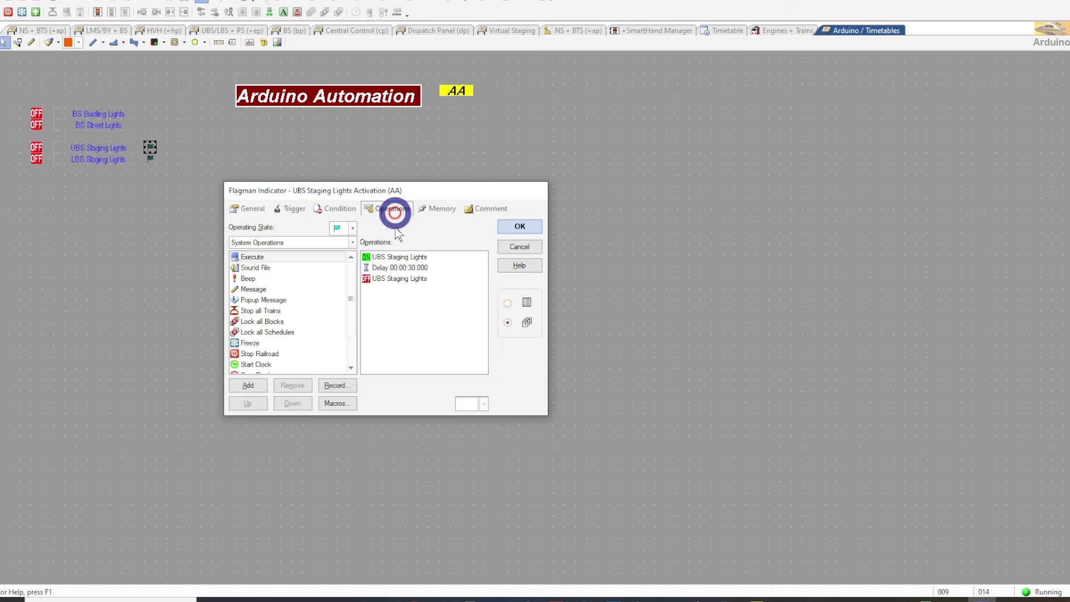
click(368, 257)
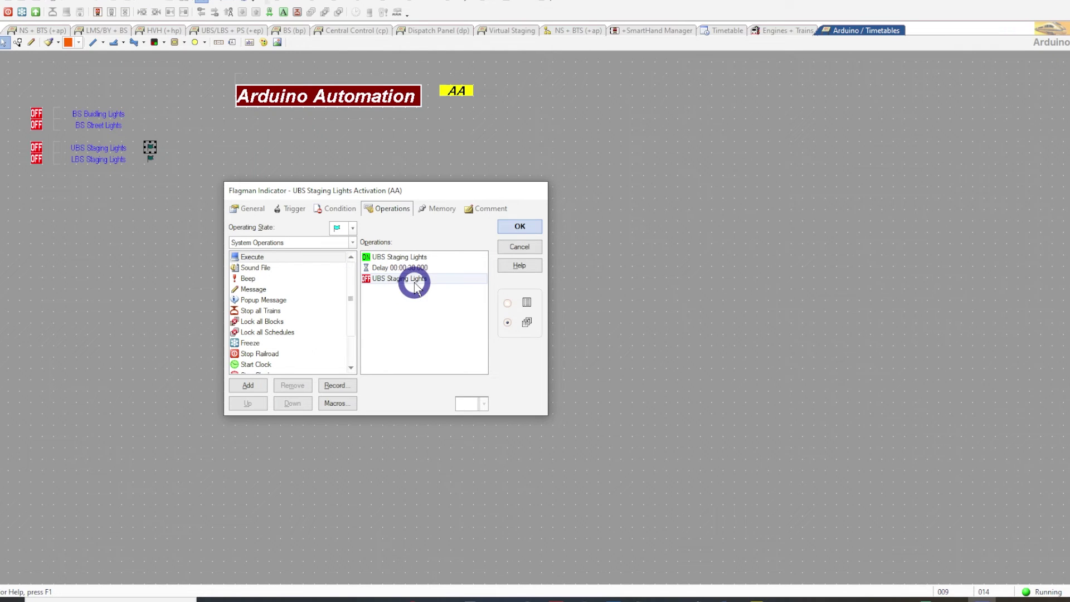
mouse_move(415, 285)
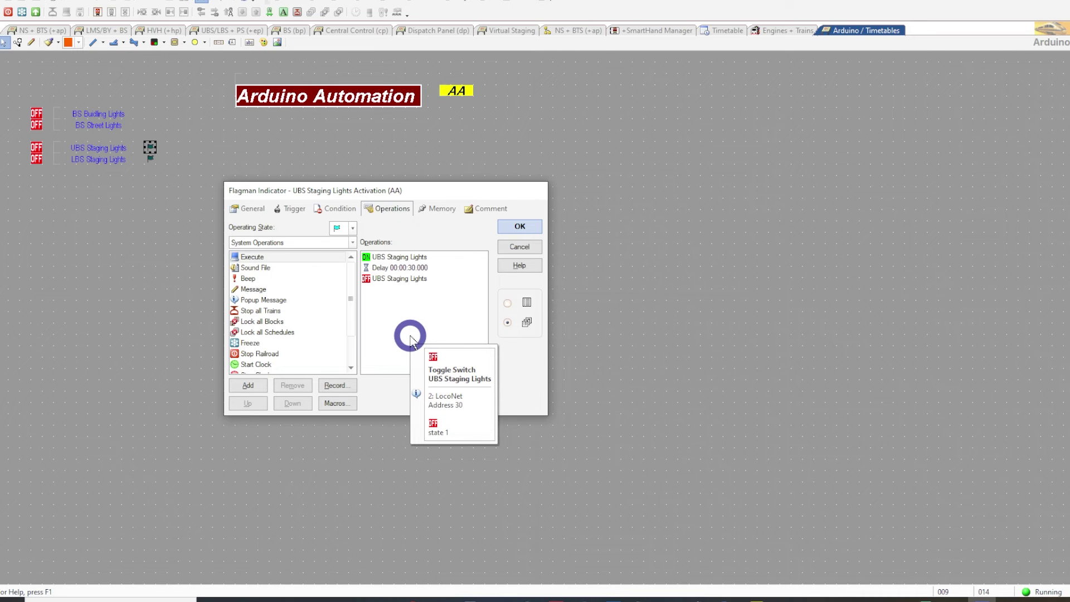
click(519, 226)
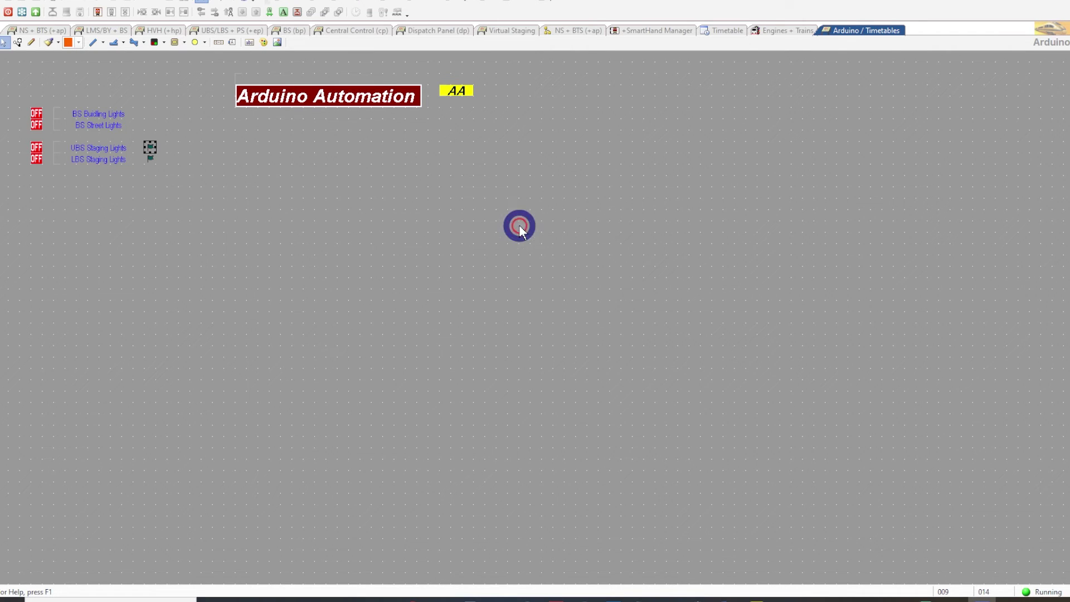